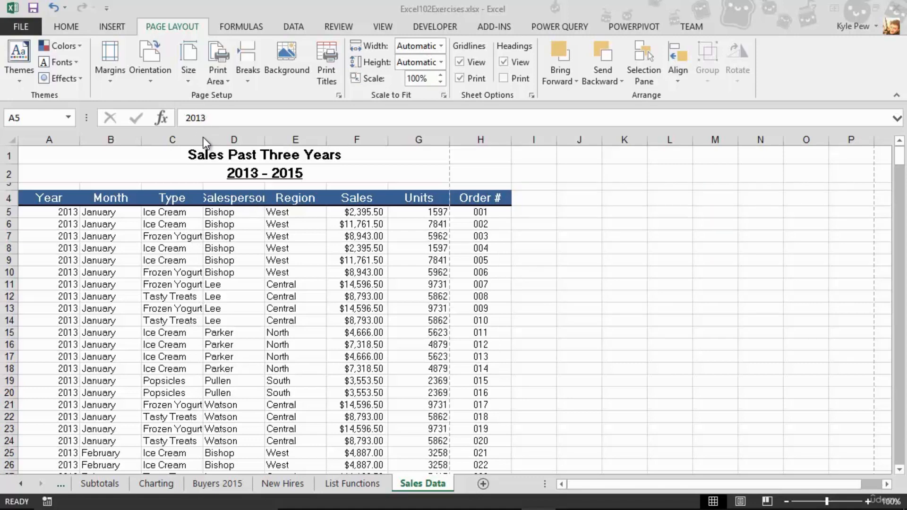
Step: Widen the Type and Salesperson columns so the Salesperson heading fits
{"action": "left_click_drag", "start_coordinate": [203, 140], "coordinate": [212, 138]}
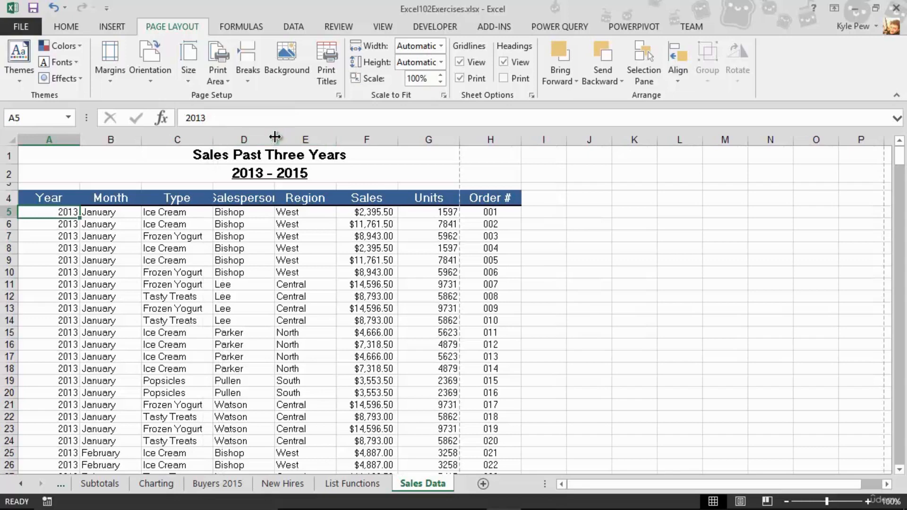
{"action": "left_click_drag", "start_coordinate": [274, 139], "coordinate": [288, 142]}
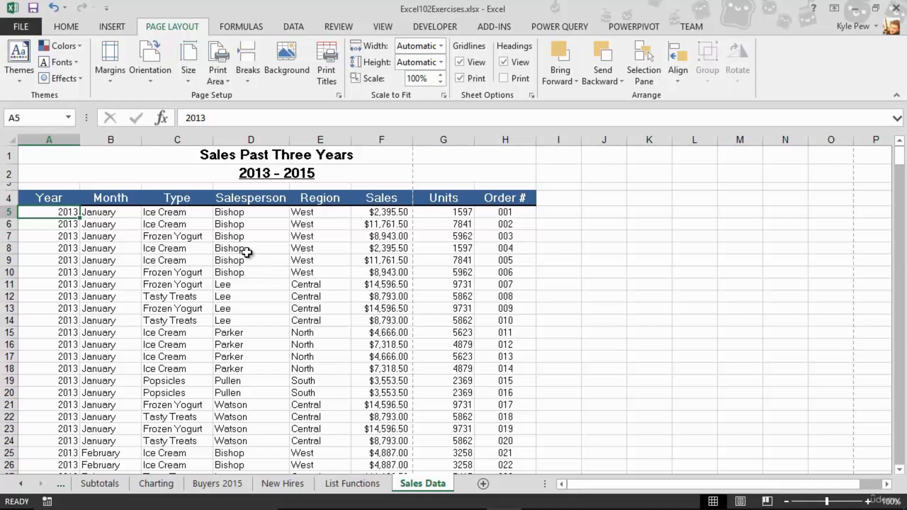
Step: Open the print preview and page through the first printed pages of the sheet
{"action": "left_click", "coordinate": [26, 29]}
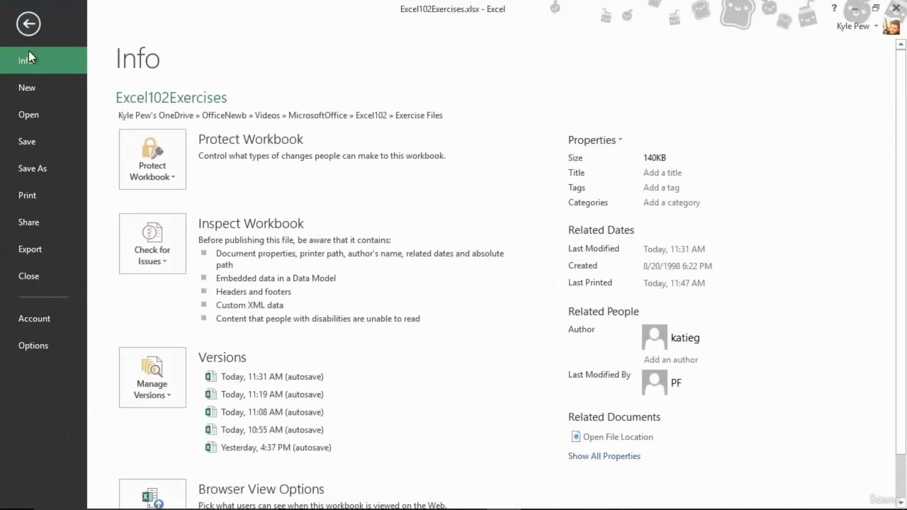
{"action": "left_click", "coordinate": [32, 203]}
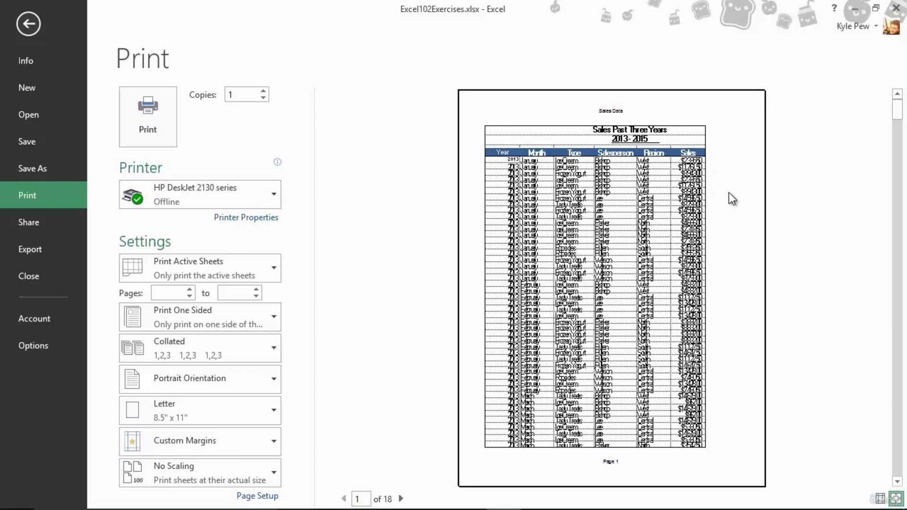
{"action": "left_click", "coordinate": [401, 500]}
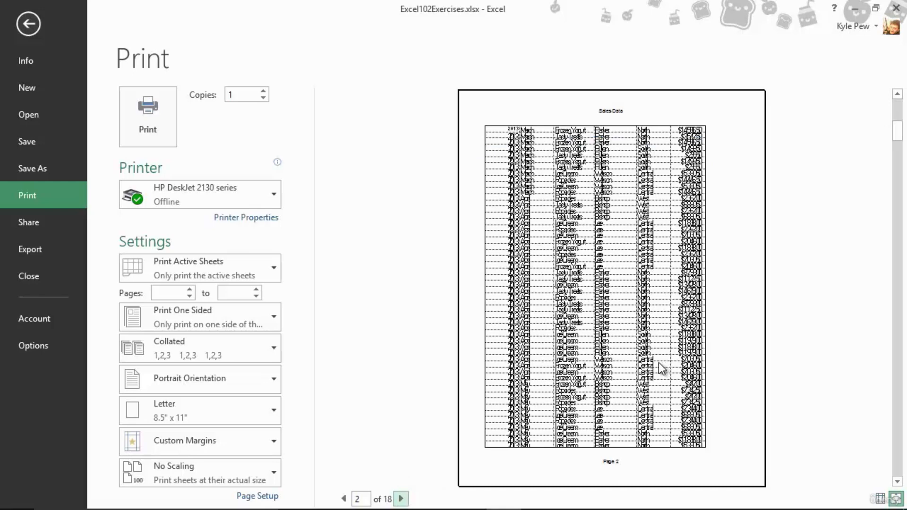
{"action": "left_click", "coordinate": [344, 499]}
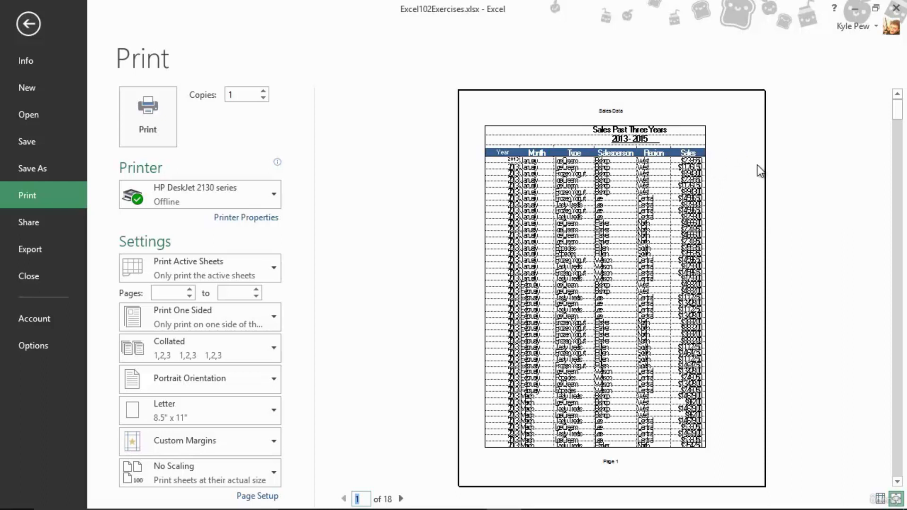
{"action": "left_click", "coordinate": [401, 499]}
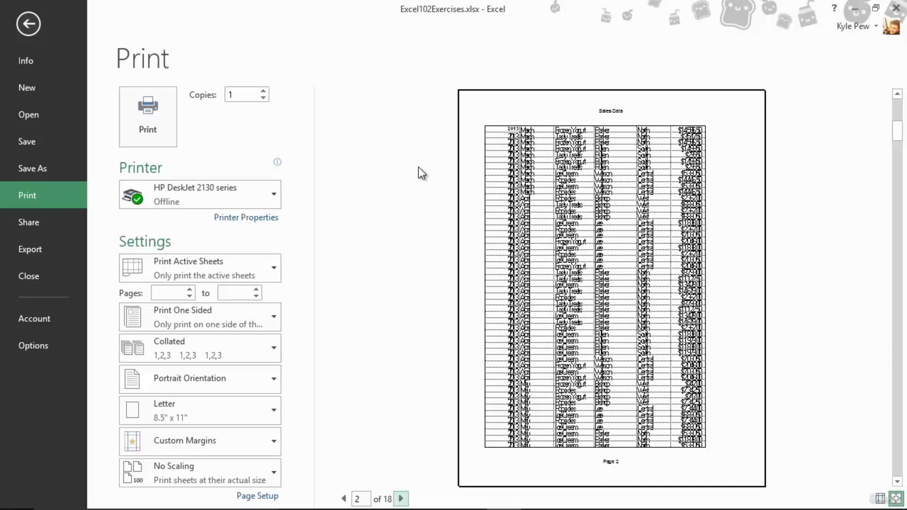
{"action": "left_click", "coordinate": [26, 27]}
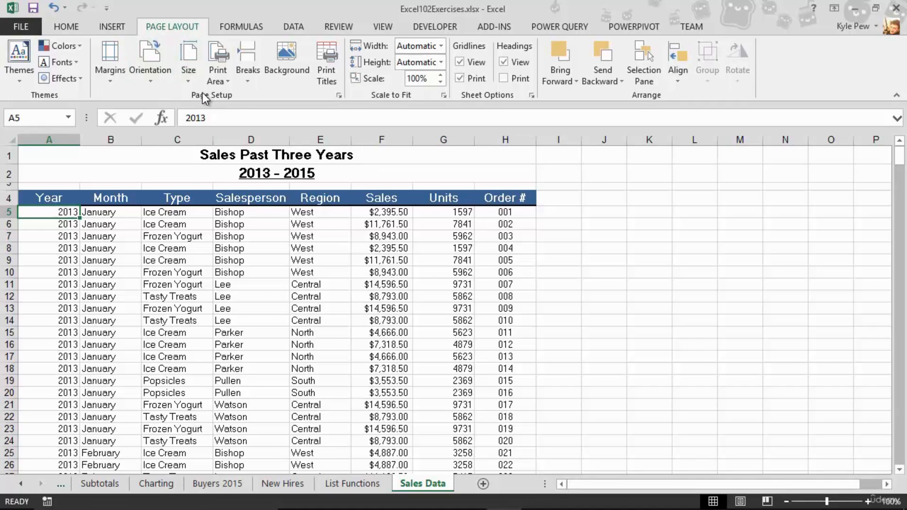
Step: In Page Setup, set row 4 ($4:$4) as the rows to repeat at top of every printed page
{"action": "left_click", "coordinate": [330, 68]}
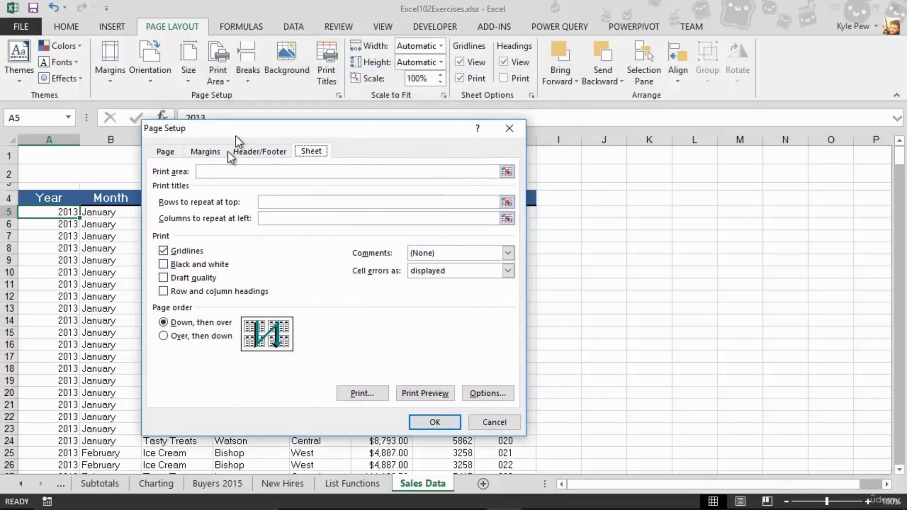
{"action": "left_click_drag", "start_coordinate": [236, 141], "coordinate": [240, 233]}
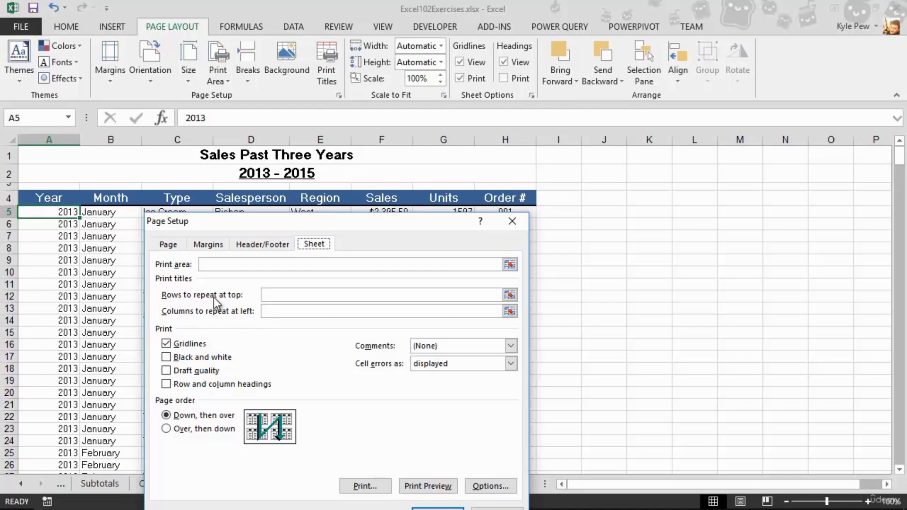
{"action": "left_click", "coordinate": [271, 297]}
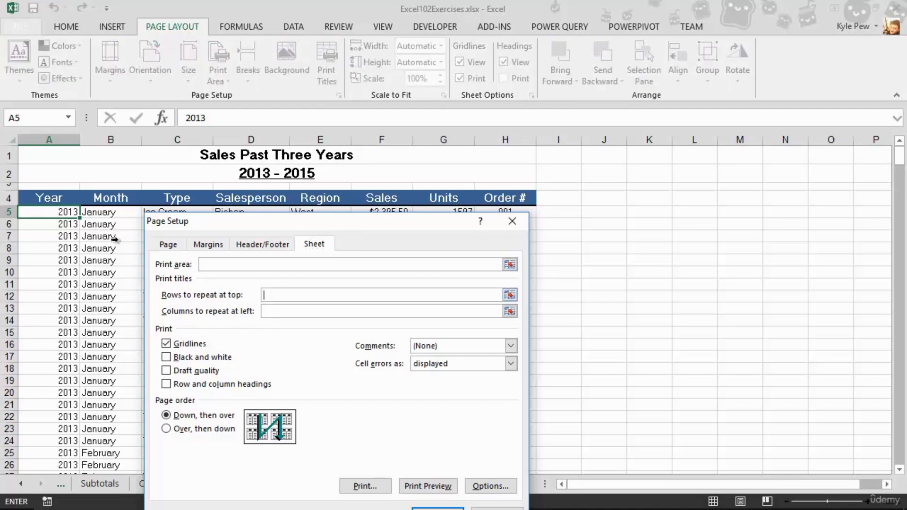
{"action": "left_click", "coordinate": [10, 199]}
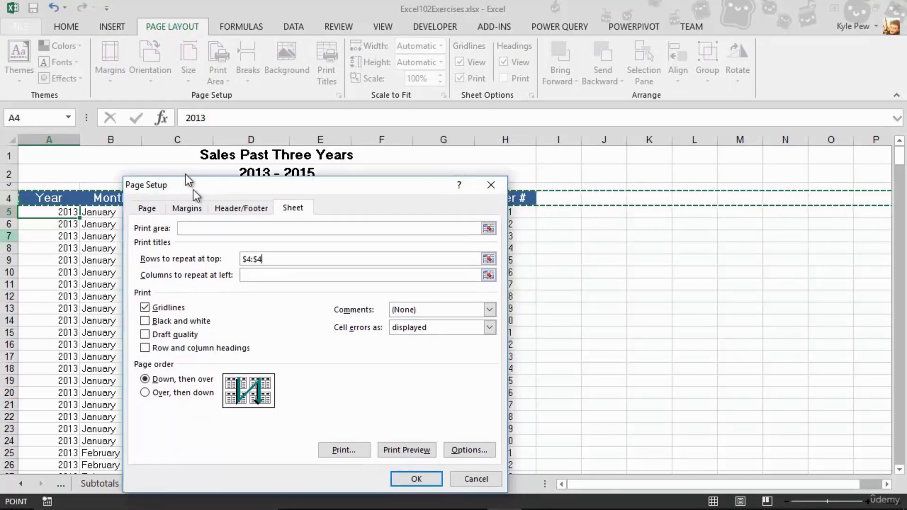
{"action": "left_click_drag", "start_coordinate": [214, 226], "coordinate": [180, 166]}
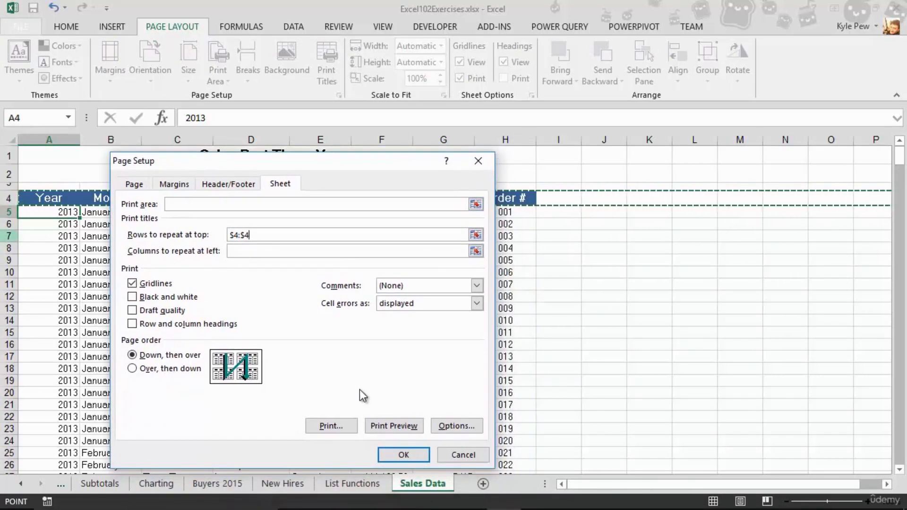
Step: Open the print preview from Page Setup and page through the printed pages to check the repeated headings
{"action": "left_click", "coordinate": [398, 427]}
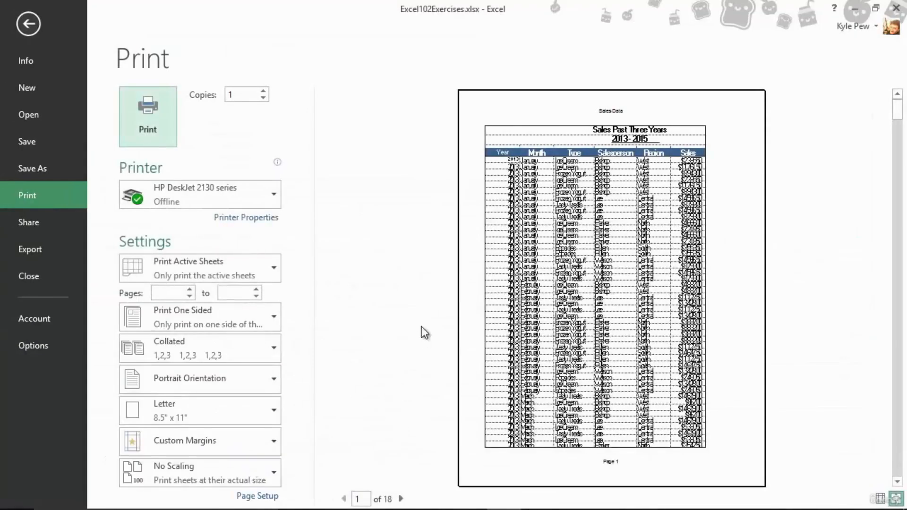
{"action": "left_click", "coordinate": [401, 498]}
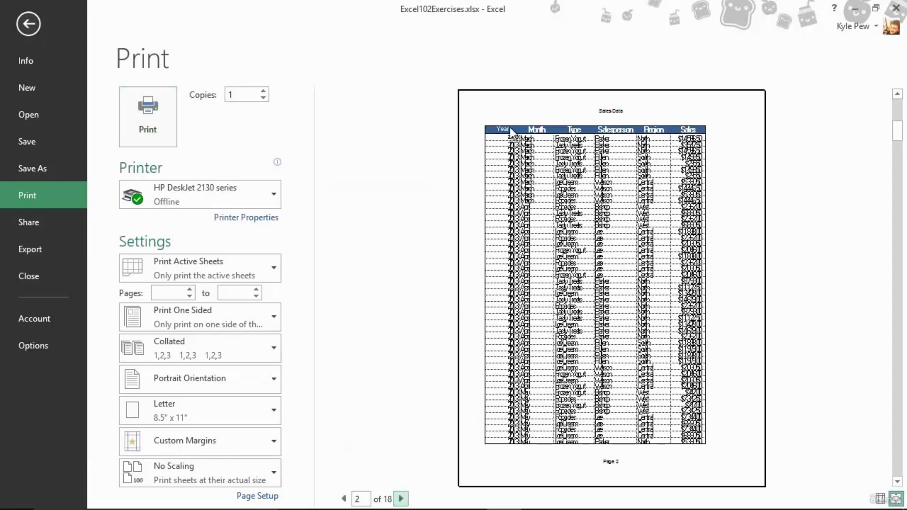
{"action": "left_click", "coordinate": [400, 498]}
{"action": "left_click", "coordinate": [400, 499]}
{"action": "left_click", "coordinate": [400, 498]}
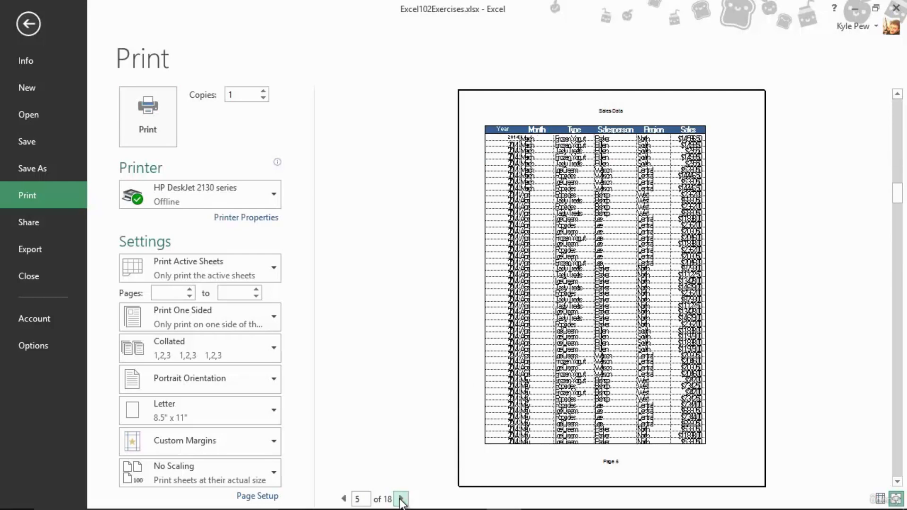
{"action": "left_click", "coordinate": [401, 498]}
{"action": "left_click", "coordinate": [401, 499]}
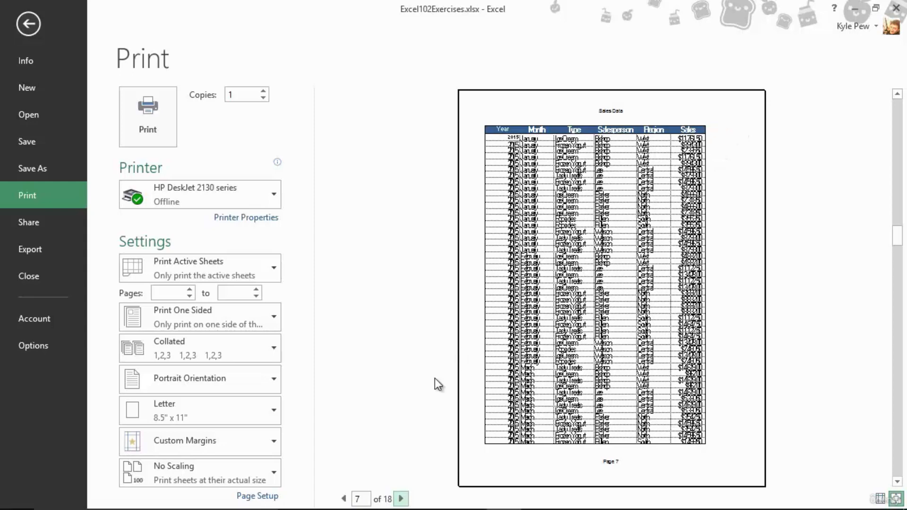
{"action": "left_click", "coordinate": [401, 499]}
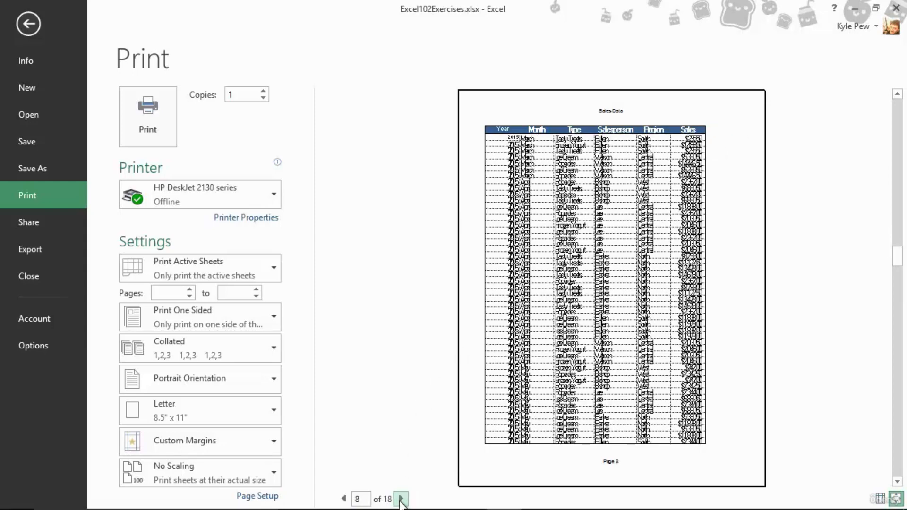
{"action": "left_click", "coordinate": [401, 499]}
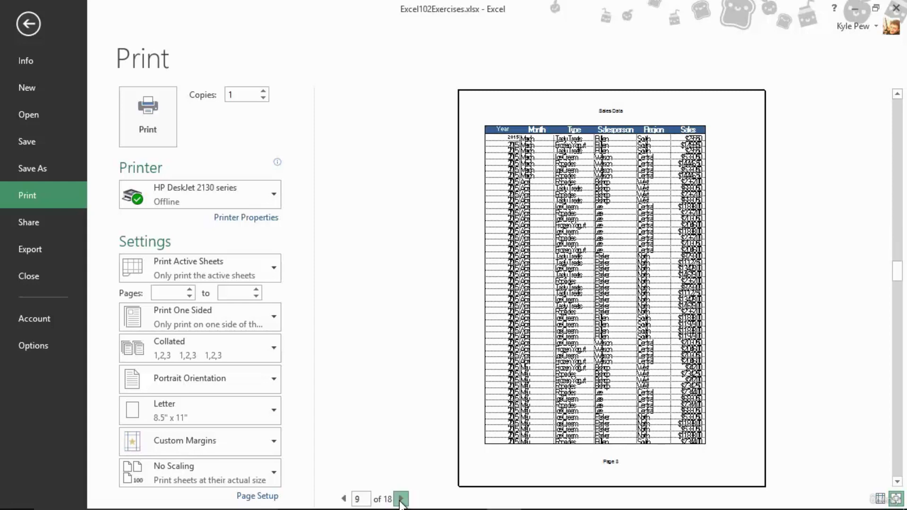
{"action": "left_click", "coordinate": [400, 499]}
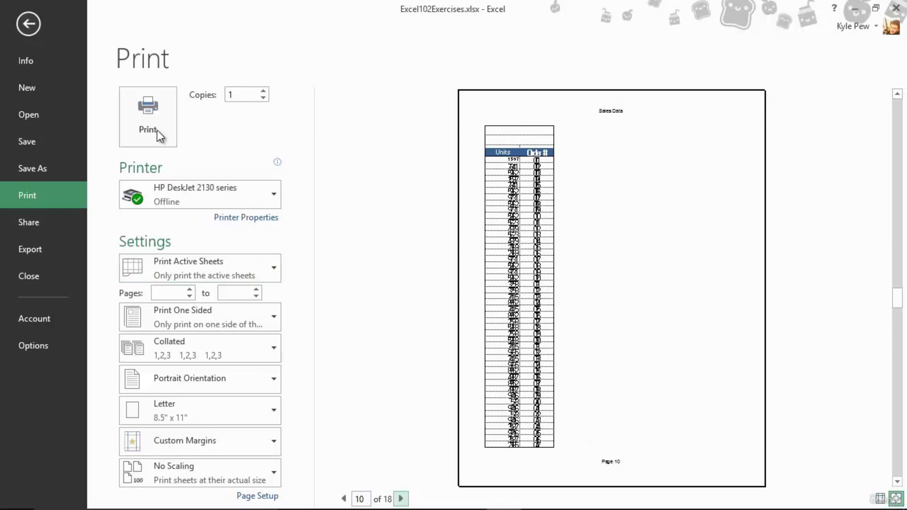
{"action": "left_click", "coordinate": [345, 494]}
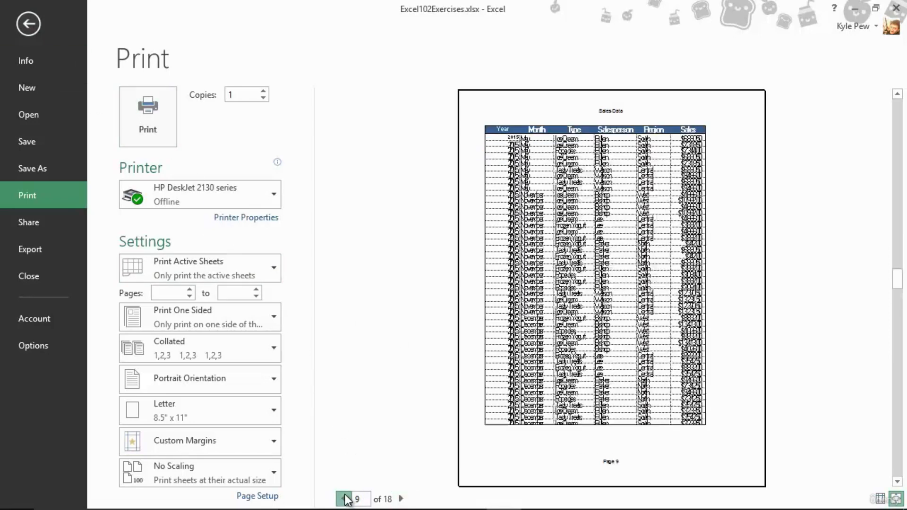
{"action": "left_click", "coordinate": [344, 494]}
{"action": "left_click", "coordinate": [345, 494]}
{"action": "left_click", "coordinate": [345, 495]}
{"action": "left_click", "coordinate": [345, 495]}
{"action": "left_click", "coordinate": [345, 495]}
{"action": "left_click", "coordinate": [345, 494]}
{"action": "left_click", "coordinate": [345, 495]}
{"action": "left_click", "coordinate": [345, 497]}
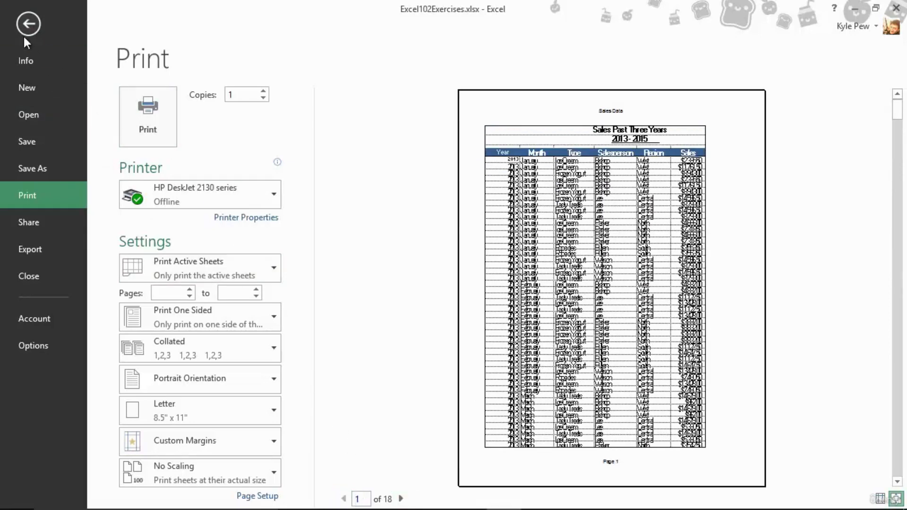
{"action": "left_click", "coordinate": [24, 21]}
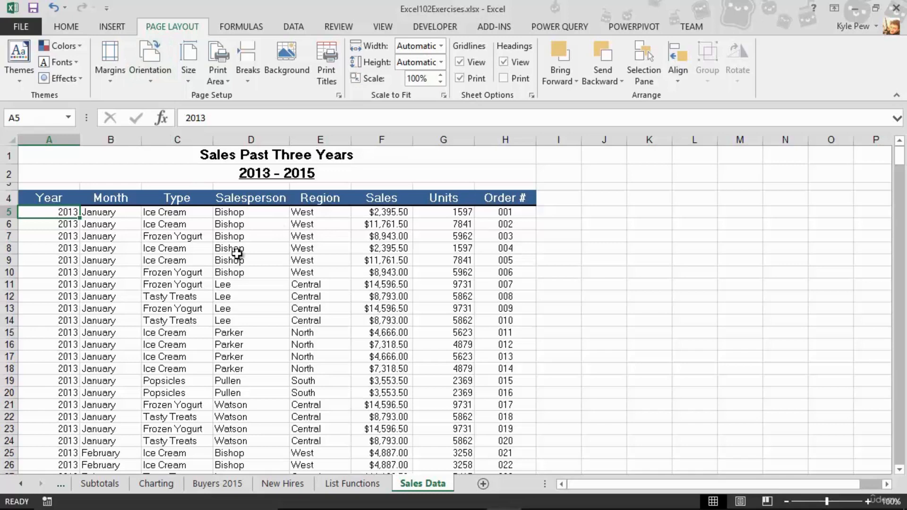
Step: Switch the sheet to Page Break Preview and scroll through the pages to examine the page breaks
{"action": "left_click", "coordinate": [382, 26]}
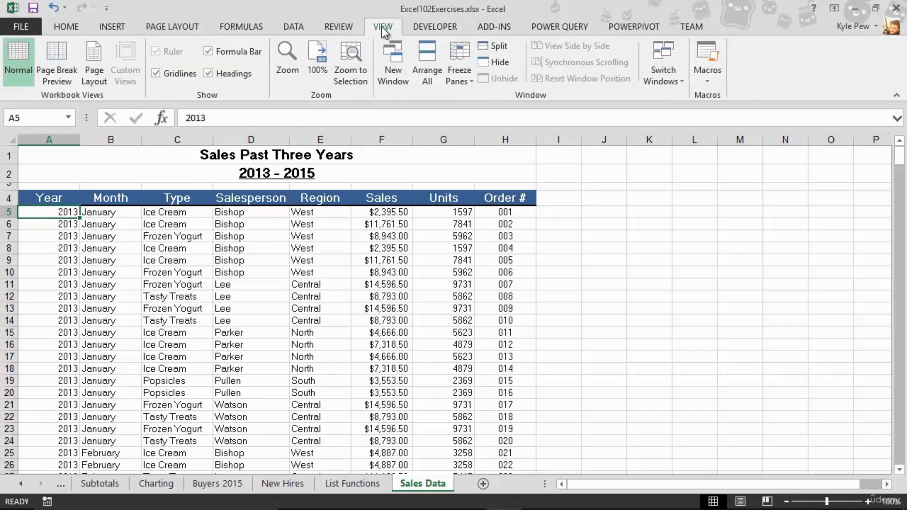
{"action": "left_click", "coordinate": [59, 72]}
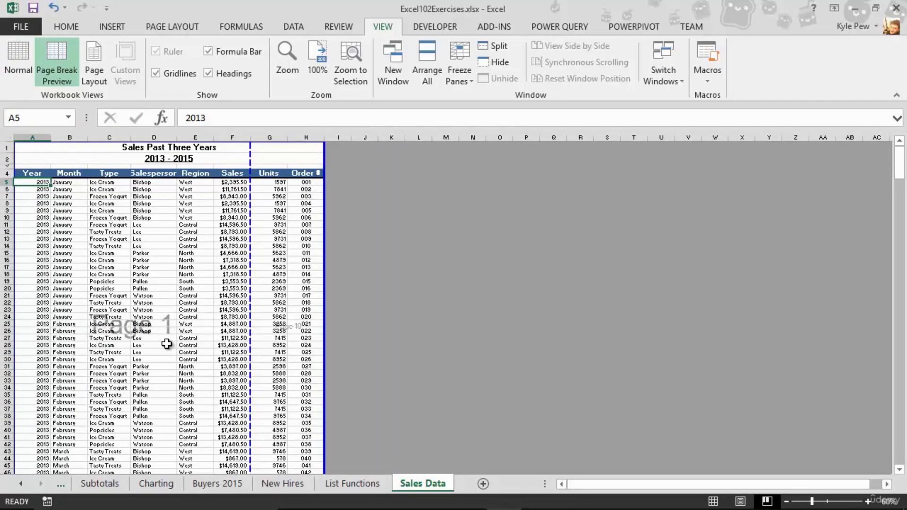
{"action": "scroll", "coordinate": [156, 346], "scroll_direction": "down", "scroll_amount": 11}
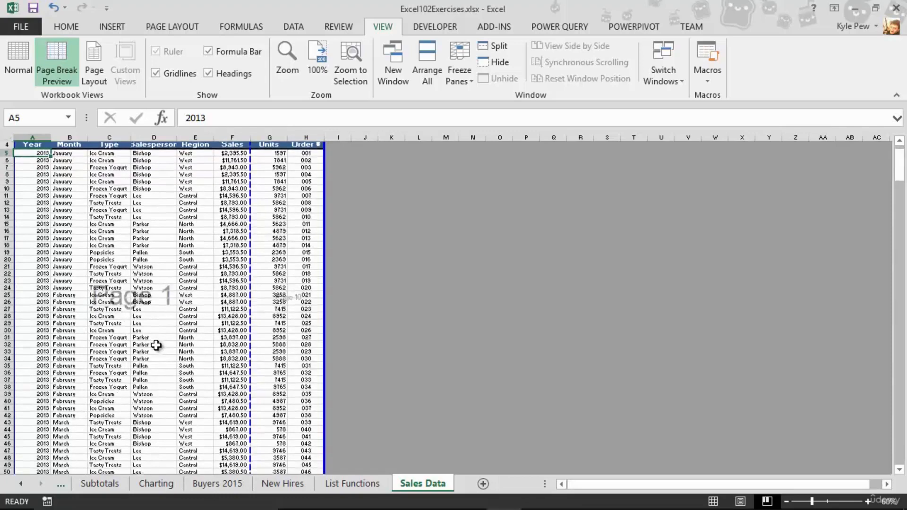
{"action": "scroll", "coordinate": [155, 345], "scroll_direction": "down", "scroll_amount": 3}
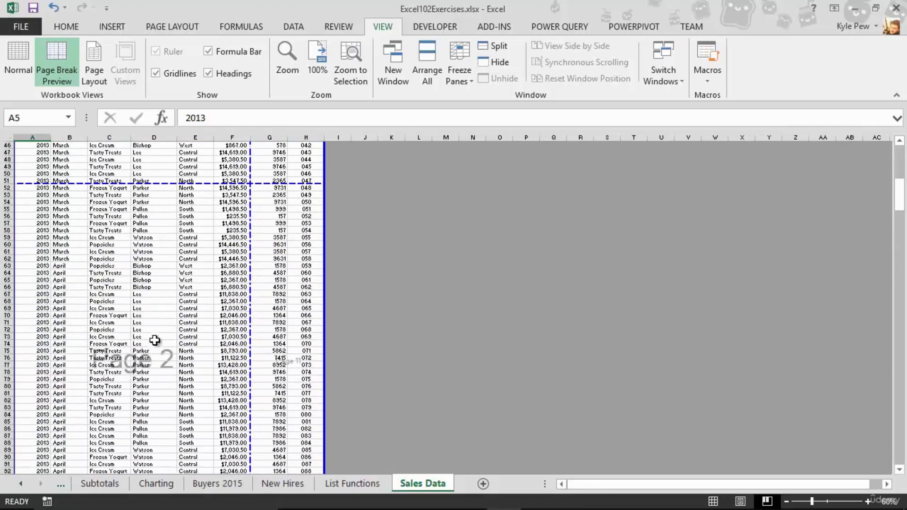
{"action": "scroll", "coordinate": [169, 373], "scroll_direction": "down", "scroll_amount": 16}
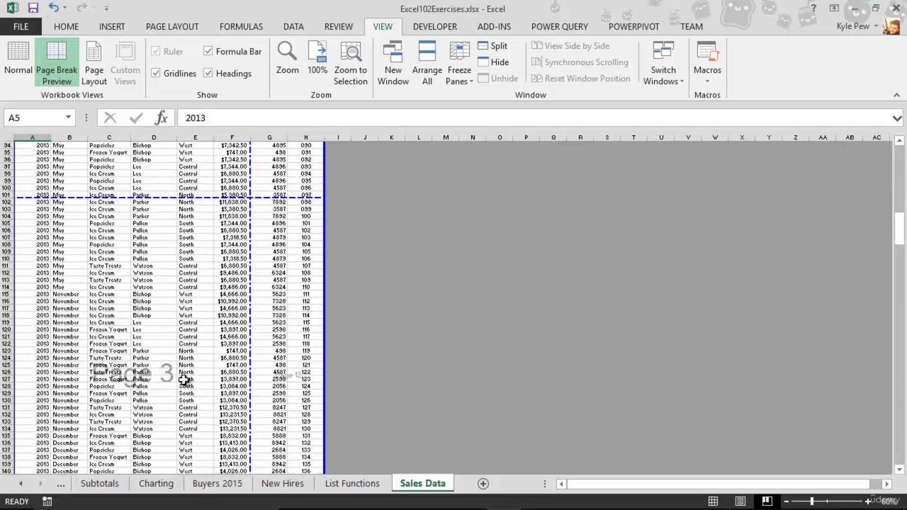
{"action": "scroll", "coordinate": [184, 380], "scroll_direction": "up", "scroll_amount": 20}
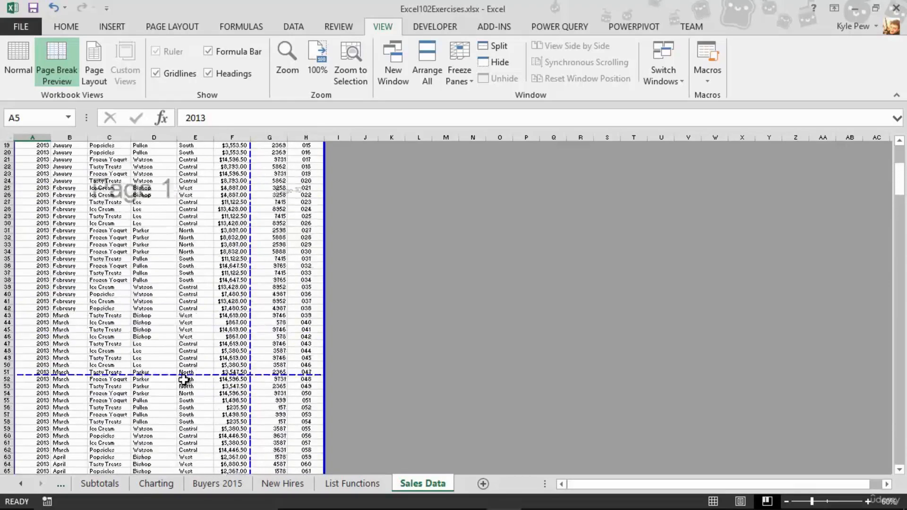
{"action": "scroll", "coordinate": [184, 380], "scroll_direction": "up", "scroll_amount": 1}
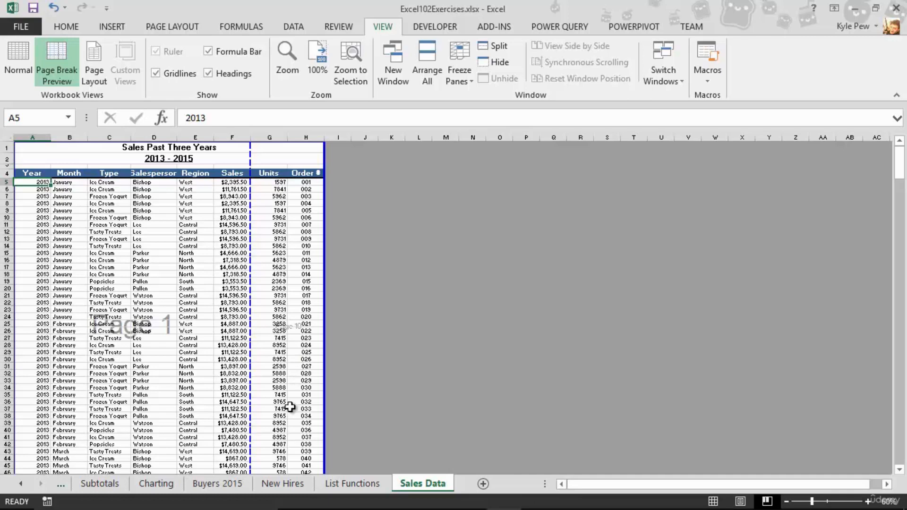
{"action": "scroll", "coordinate": [289, 404], "scroll_direction": "down", "scroll_amount": 15}
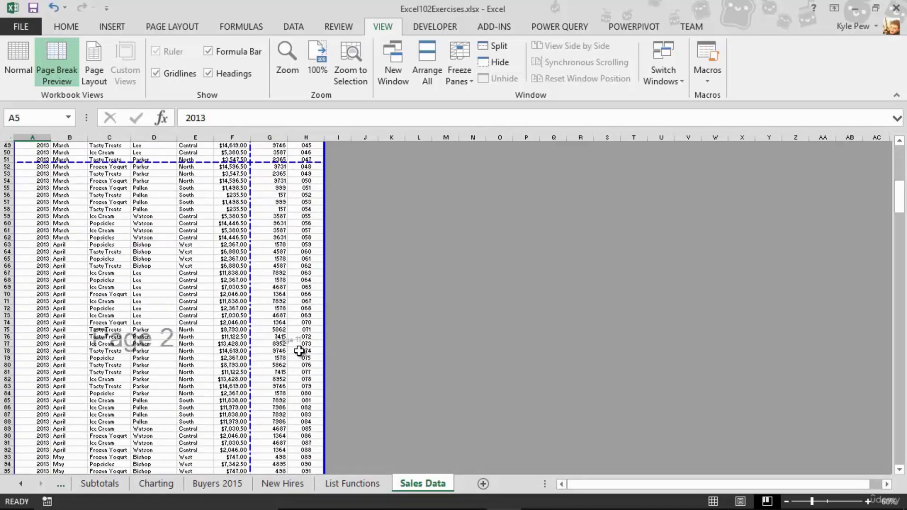
{"action": "scroll", "coordinate": [206, 357], "scroll_direction": "up", "scroll_amount": 16}
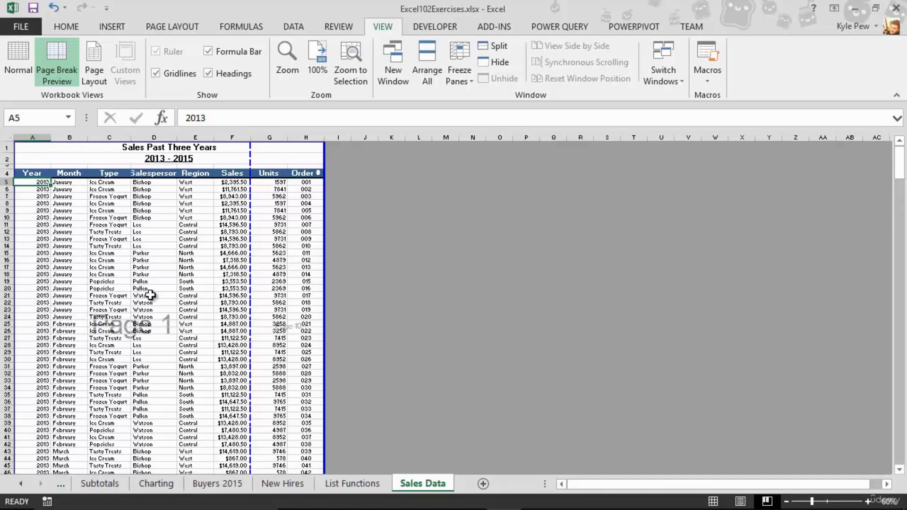
{"action": "left_click", "coordinate": [115, 233]}
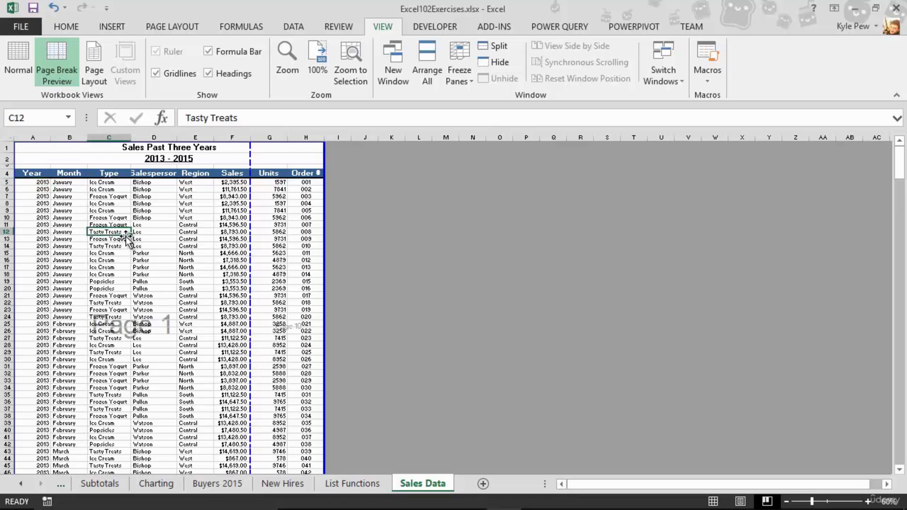
{"action": "left_click", "coordinate": [284, 239]}
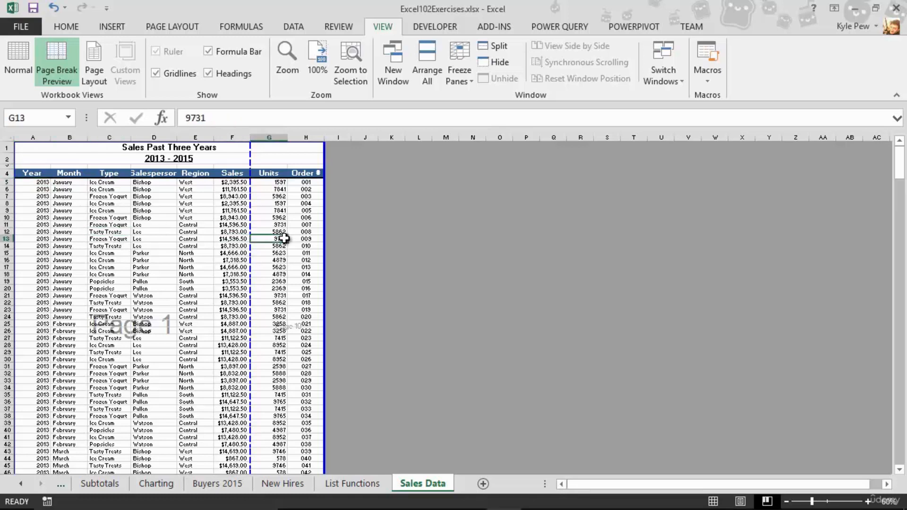
{"action": "left_click", "coordinate": [118, 238]}
{"action": "left_click", "coordinate": [305, 238]}
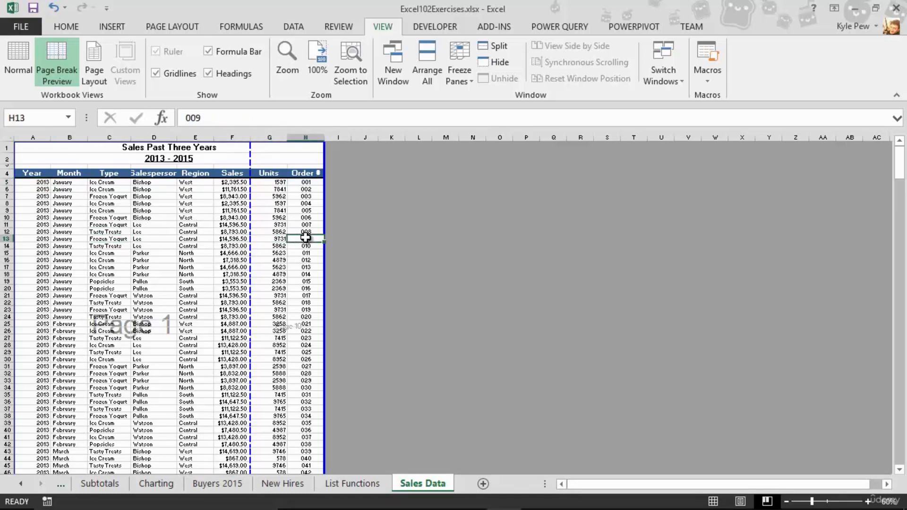
{"action": "scroll", "coordinate": [280, 265], "scroll_direction": "down", "scroll_amount": 9}
{"action": "scroll", "coordinate": [280, 266], "scroll_direction": "down", "scroll_amount": 3}
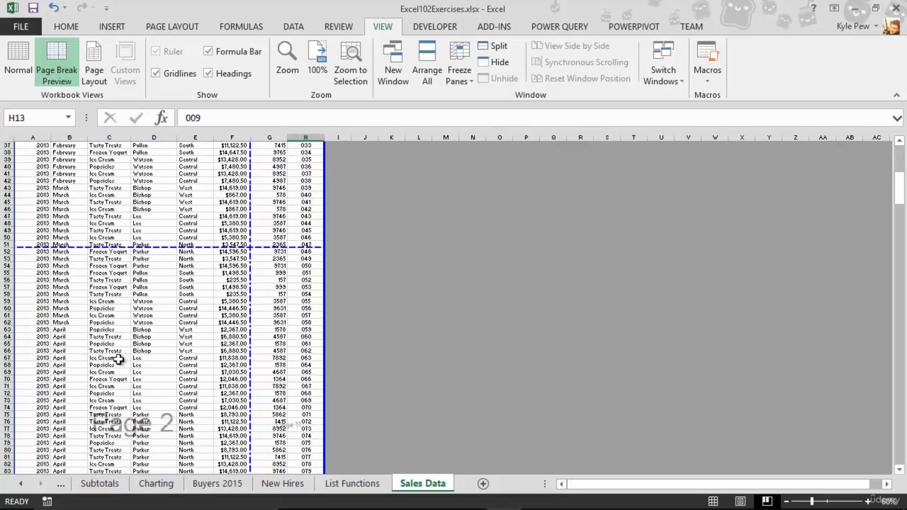
{"action": "left_click", "coordinate": [111, 358]}
{"action": "left_click_drag", "start_coordinate": [281, 358], "coordinate": [282, 362]}
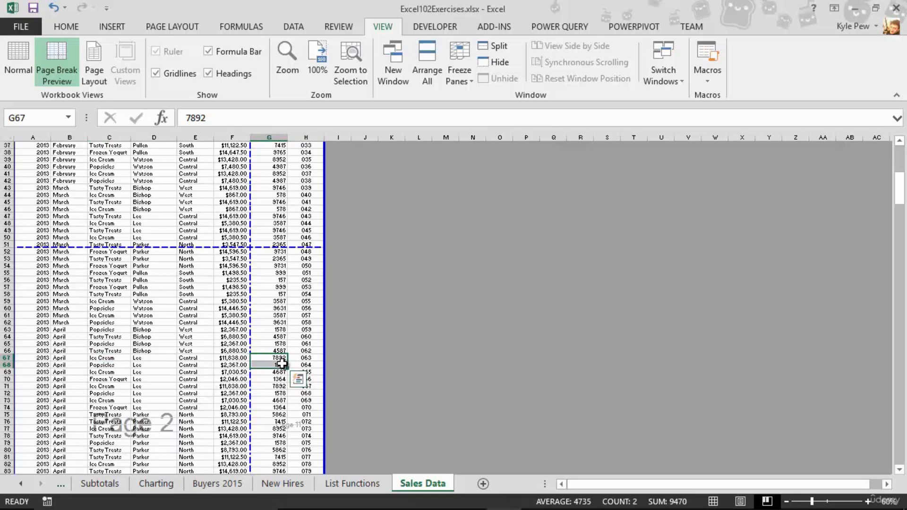
{"action": "left_click", "coordinate": [231, 301]}
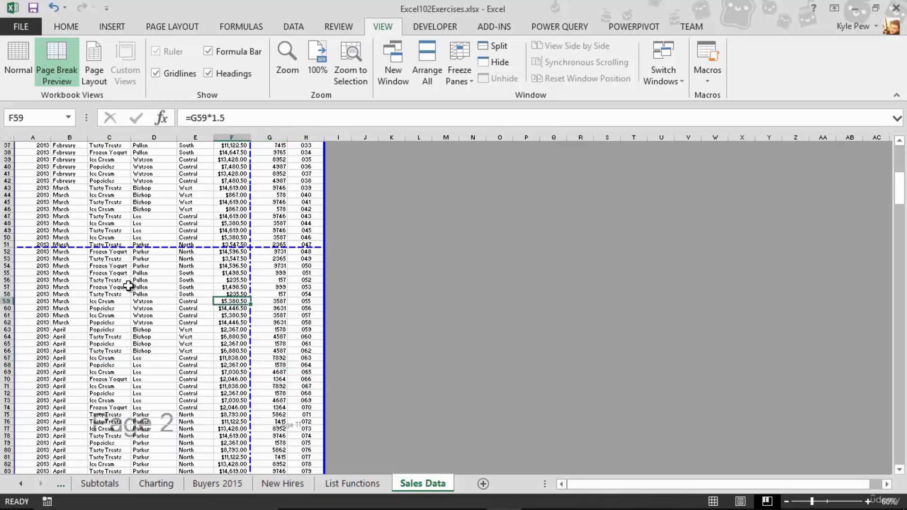
Step: In Page Setup, change the page order to Over, then down and apply it
{"action": "left_click", "coordinate": [174, 26]}
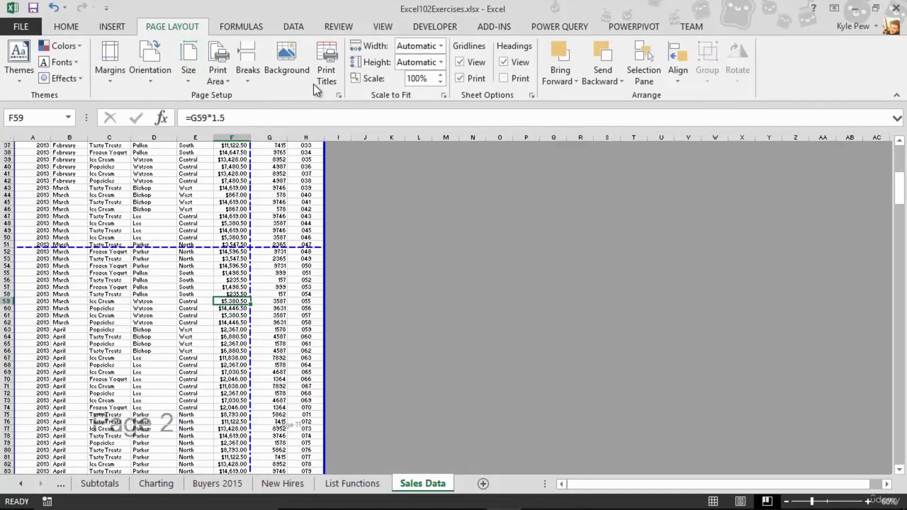
{"action": "left_click", "coordinate": [330, 65]}
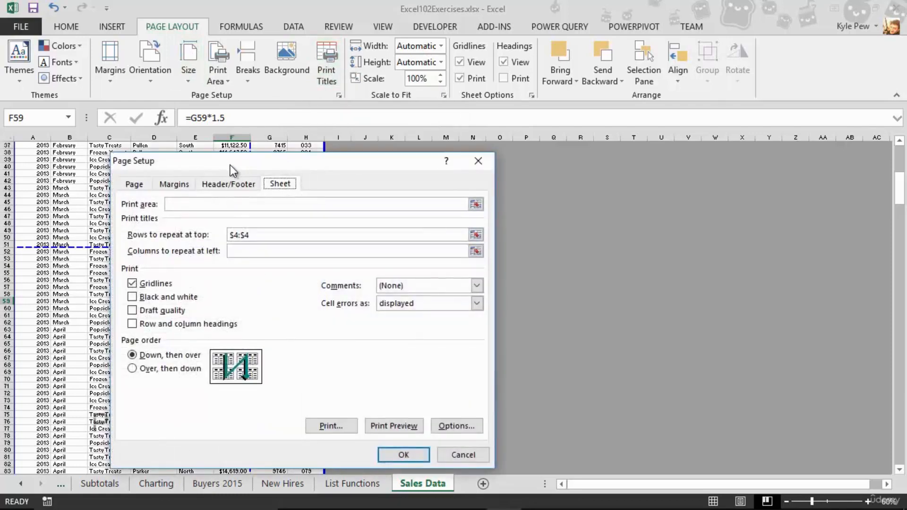
{"action": "left_click_drag", "start_coordinate": [230, 165], "coordinate": [160, 94]}
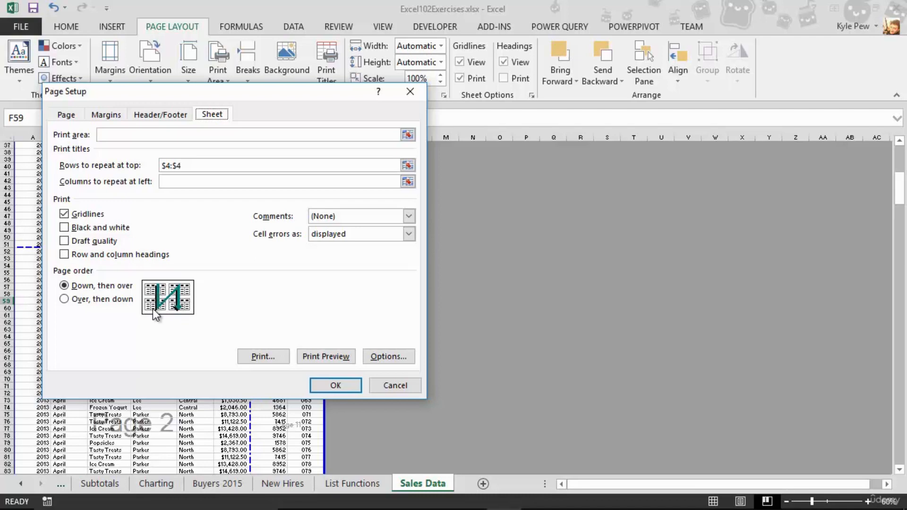
{"action": "left_click", "coordinate": [74, 300]}
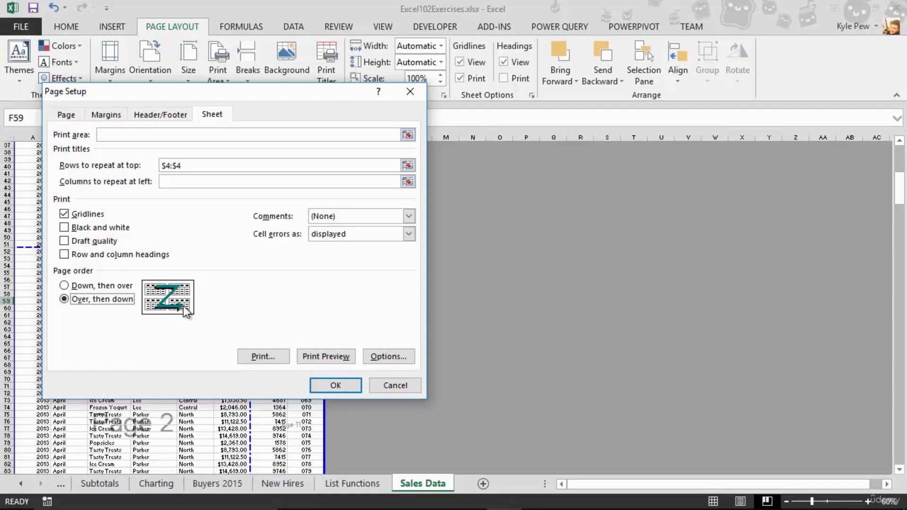
{"action": "left_click", "coordinate": [314, 382]}
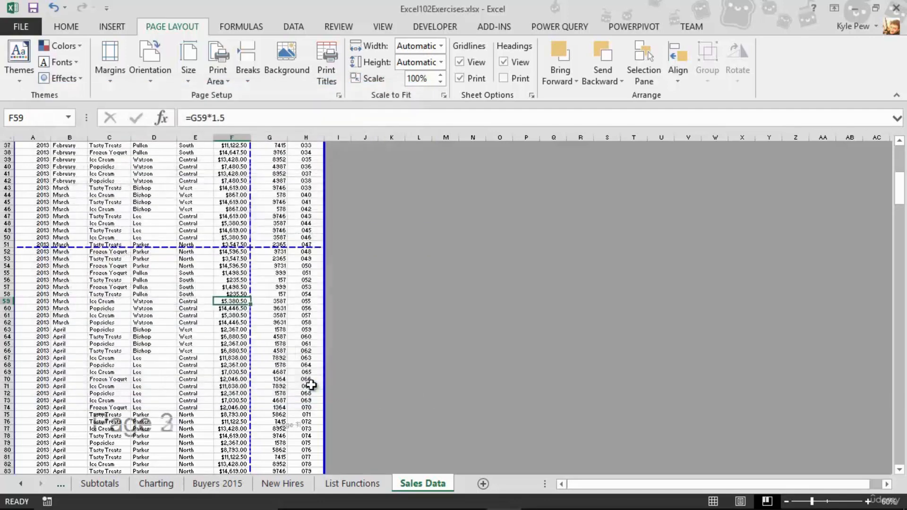
Step: Open the print preview and page through the first four printed pages to check the page order
{"action": "left_click", "coordinate": [25, 21]}
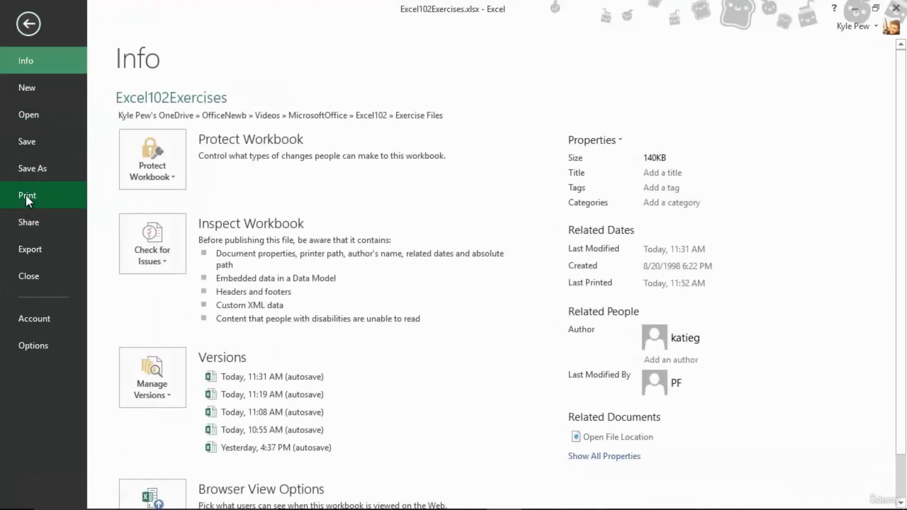
{"action": "left_click", "coordinate": [27, 196]}
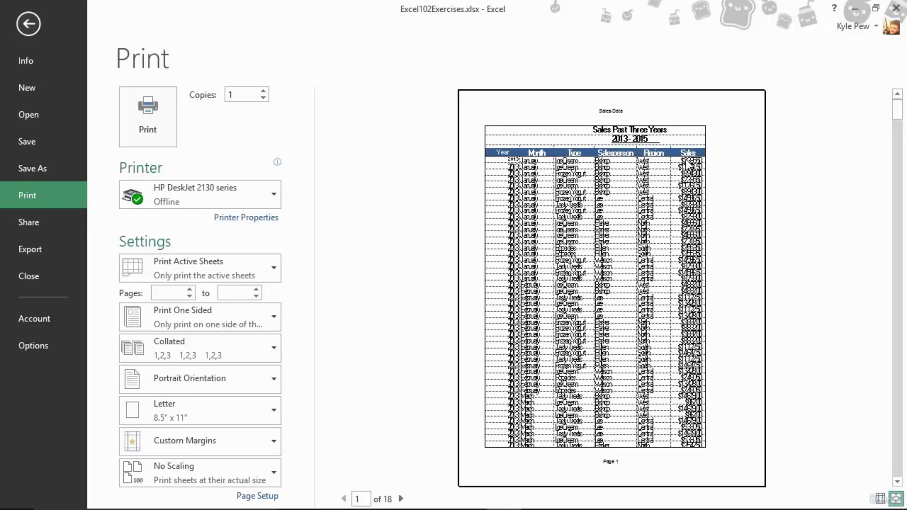
{"action": "left_click", "coordinate": [401, 499]}
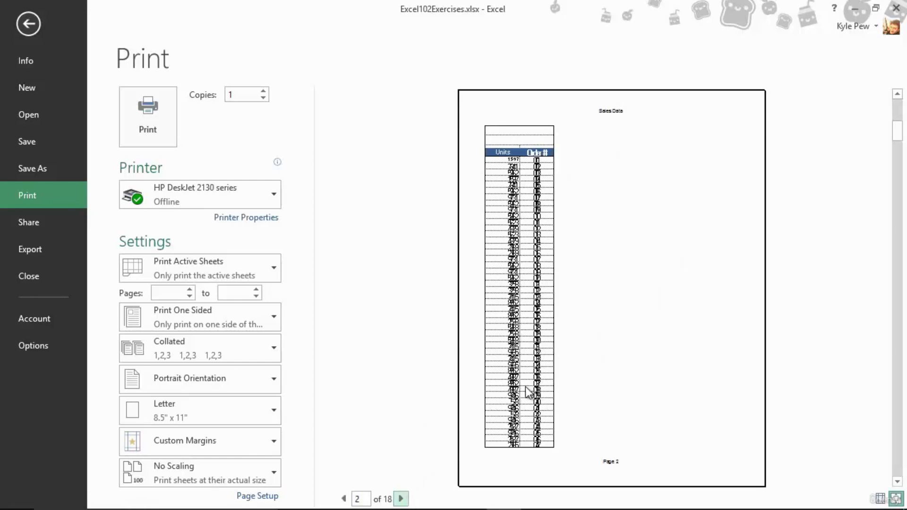
{"action": "left_click", "coordinate": [401, 500]}
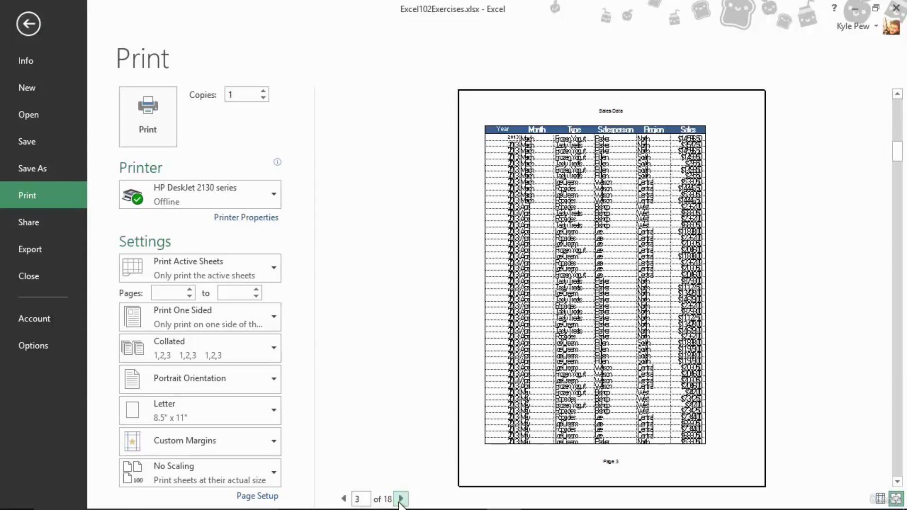
{"action": "left_click", "coordinate": [401, 500]}
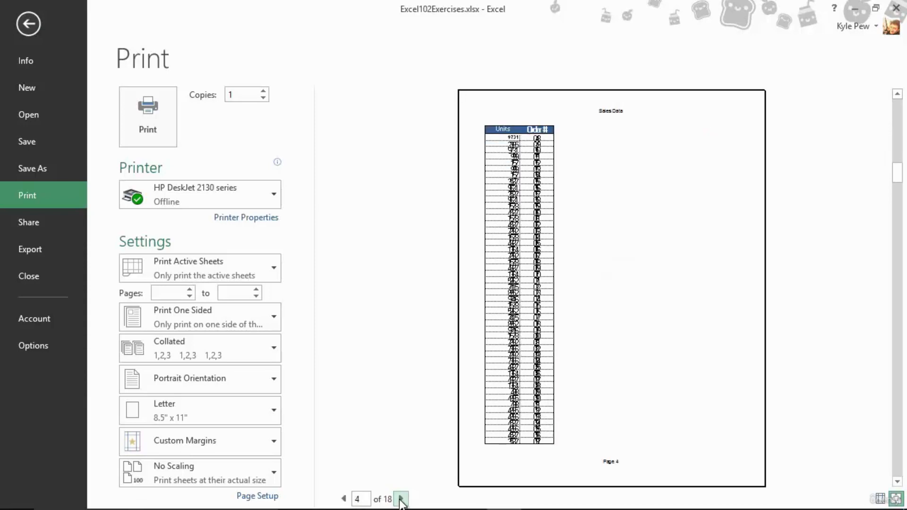